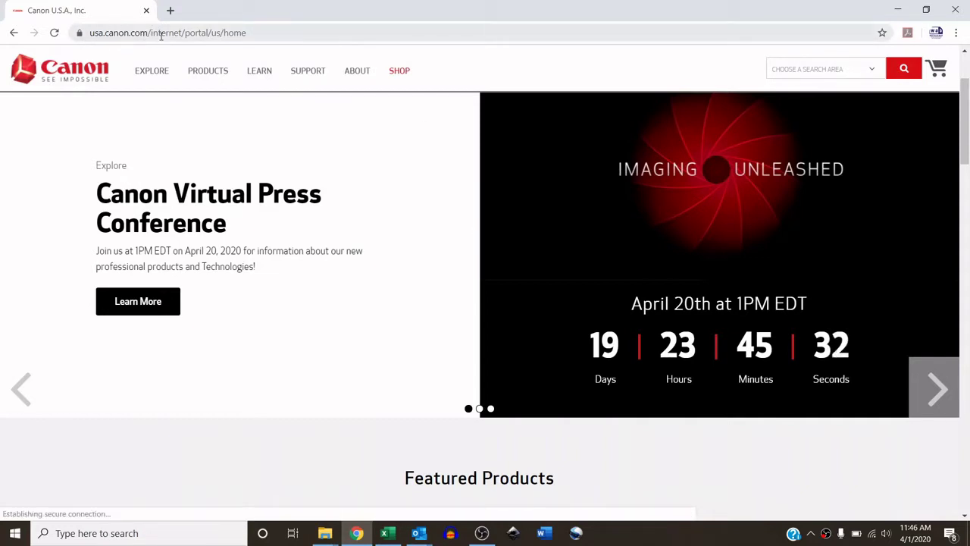
Search the Canon site for imagePROGRAF TM-305 and open that printer's Drivers & Downloads page.
click(809, 72)
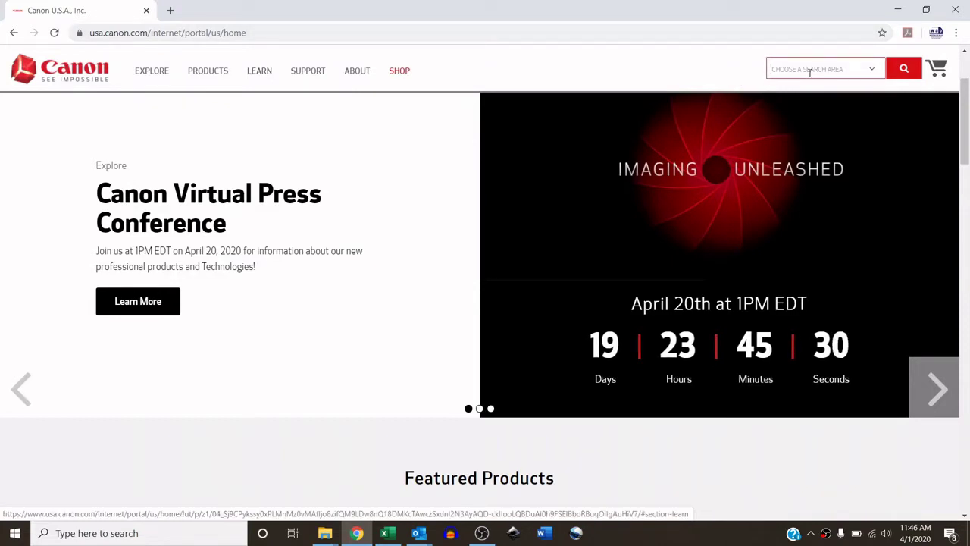
text(tm305)
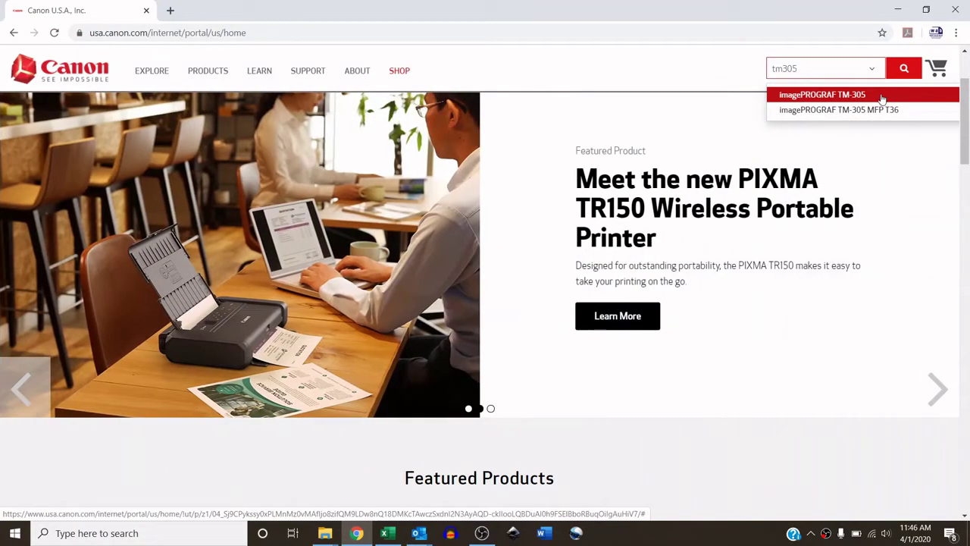
click(881, 99)
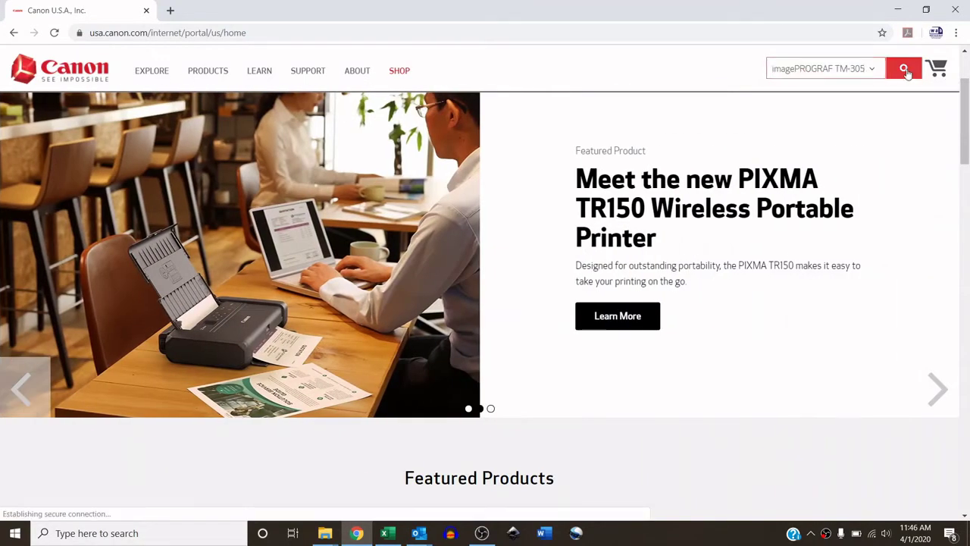
click(908, 70)
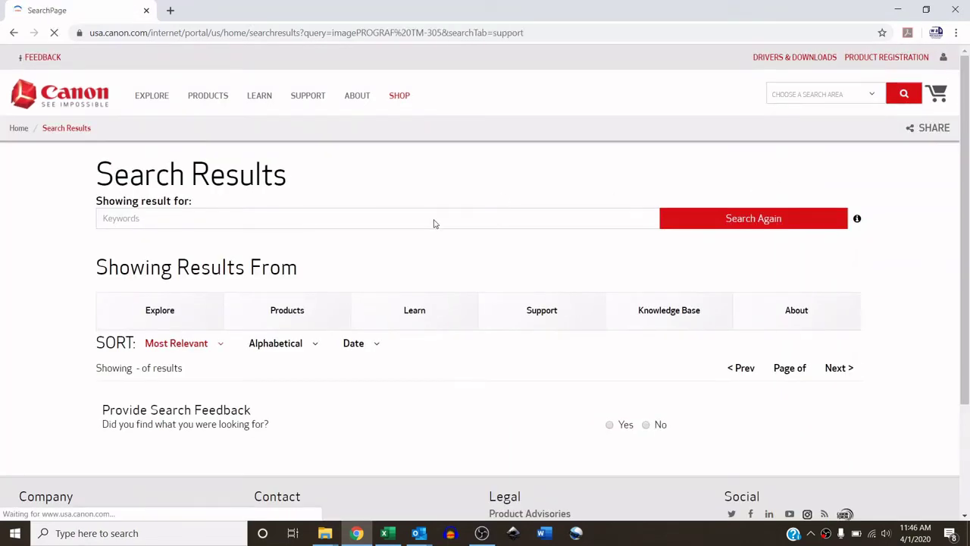
scroll(61, 364, down, 2)
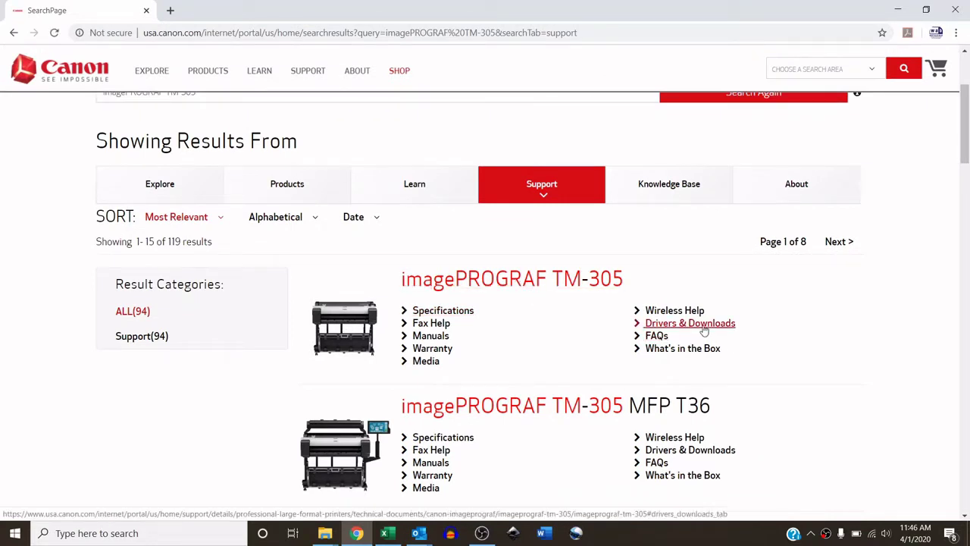
click(732, 324)
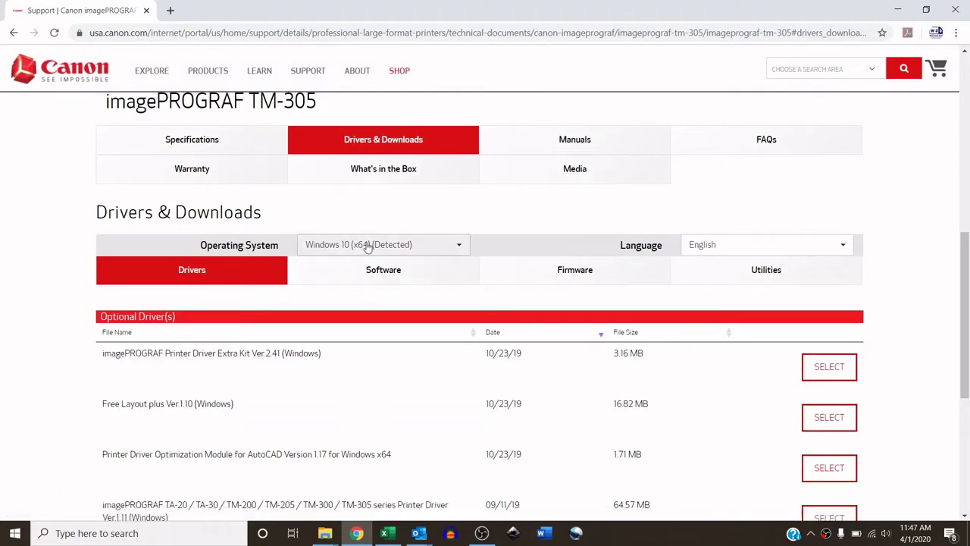
Download the imagePROGRAF TA-20 / TA-30 / TM-200 / TM-205 / TM-300 / TM-305 series Printer Driver Ver.1.11 (Windows).
scroll(45, 355, down, 1)
scroll(272, 386, down, 2)
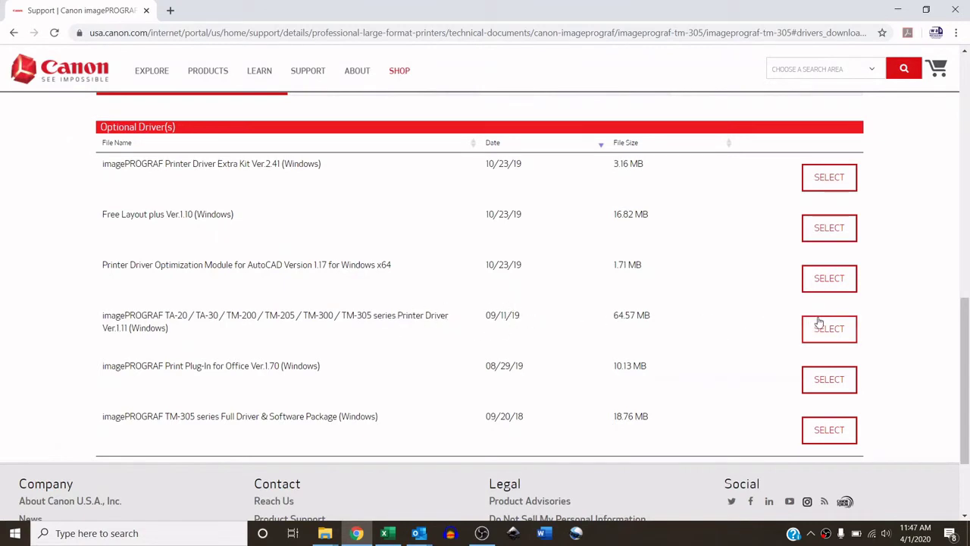
click(845, 334)
click(793, 407)
Switch to File Explorer and run the downloaded driver installer from Video Folder.
key(alt+Tab)
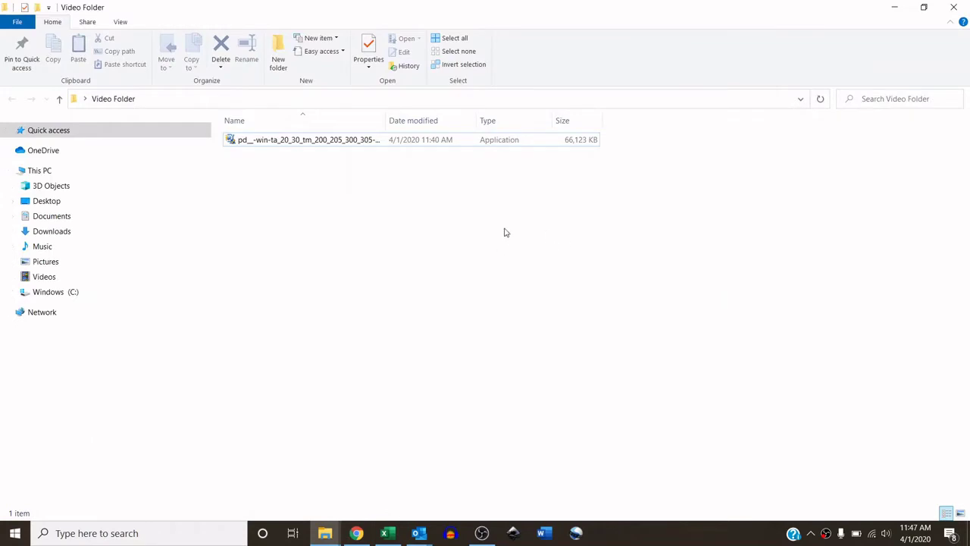
click(290, 139)
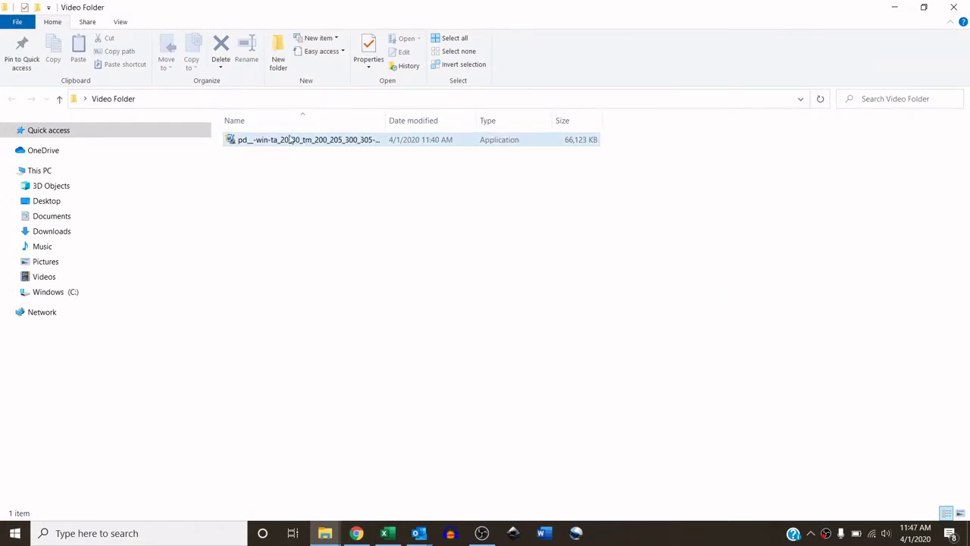
double_click(353, 141)
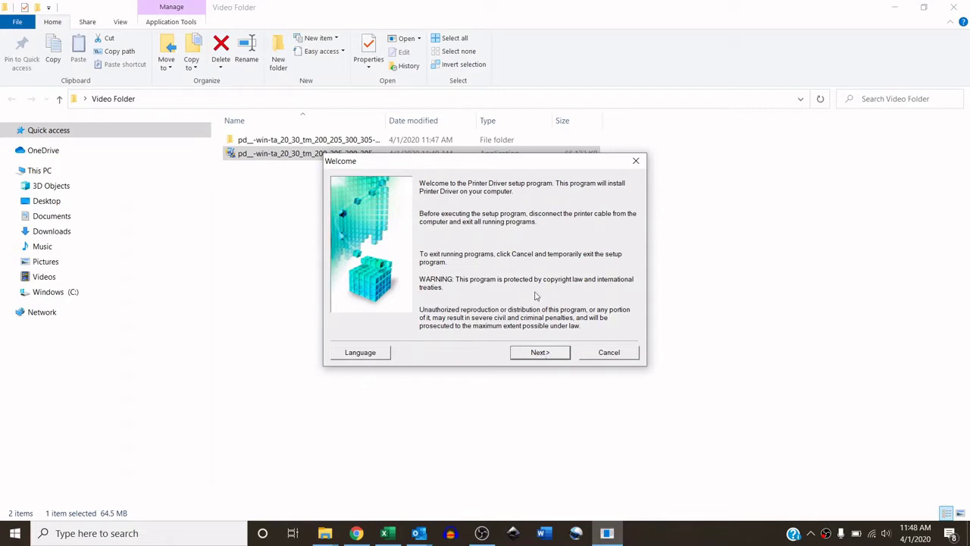
Choose Canon TM-305 as the printer and USA, Canada, Latin America as the place of residence in the driver setup.
click(538, 352)
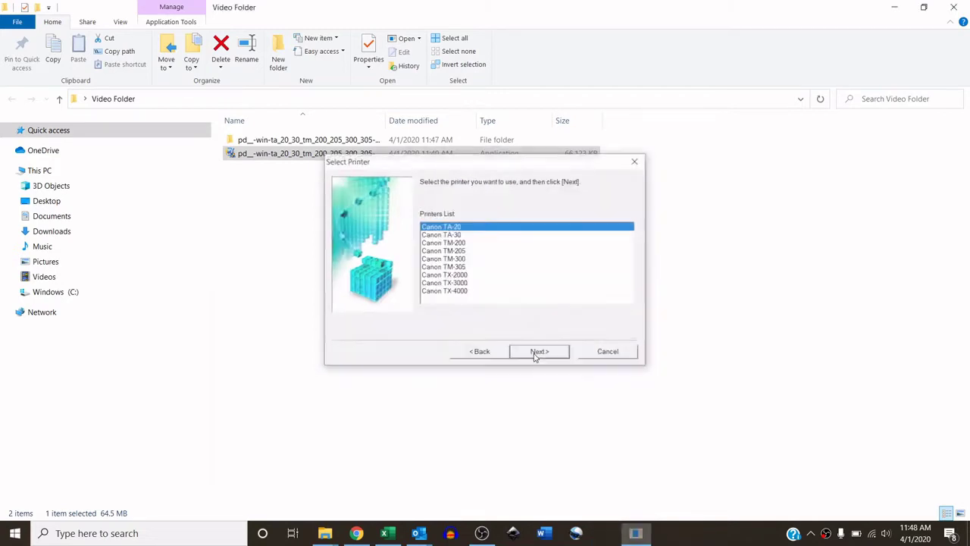
click(465, 268)
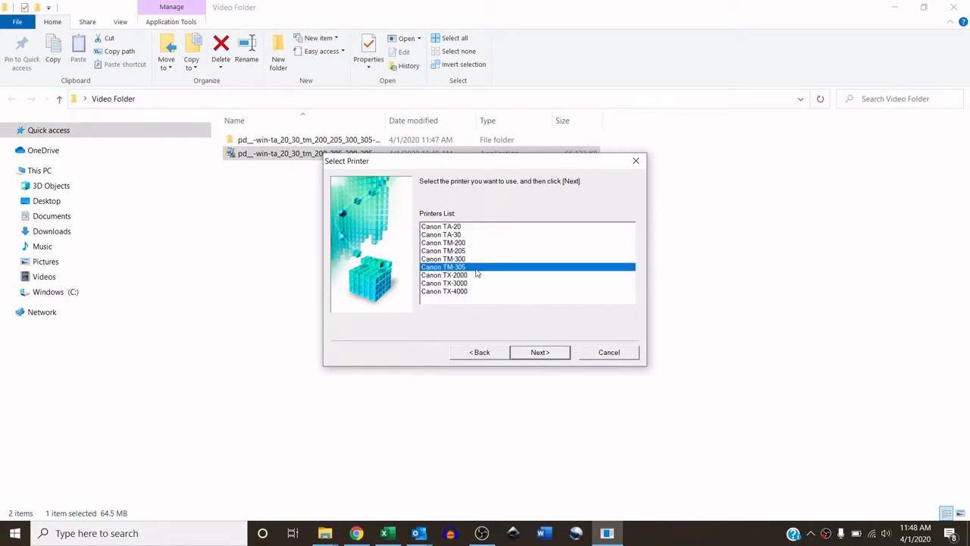
click(557, 354)
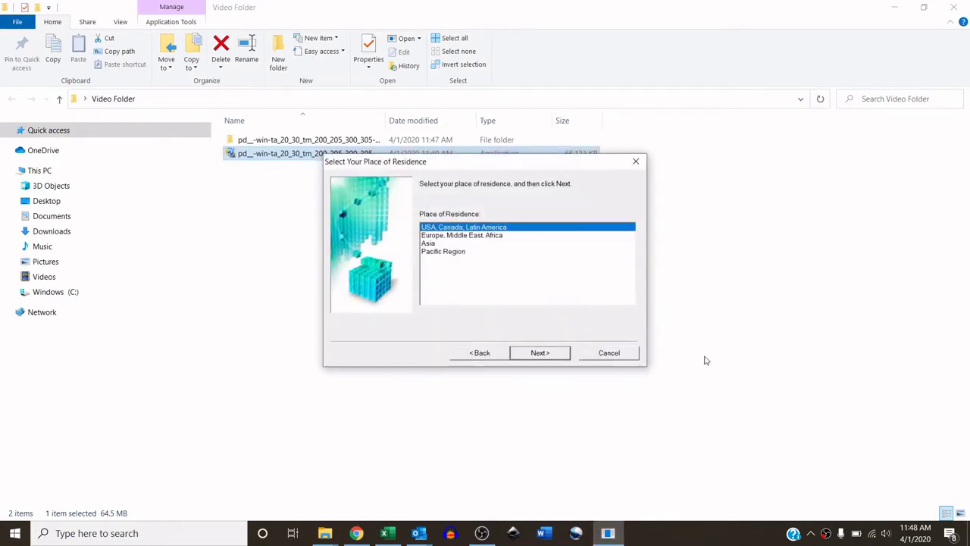
click(541, 353)
click(548, 354)
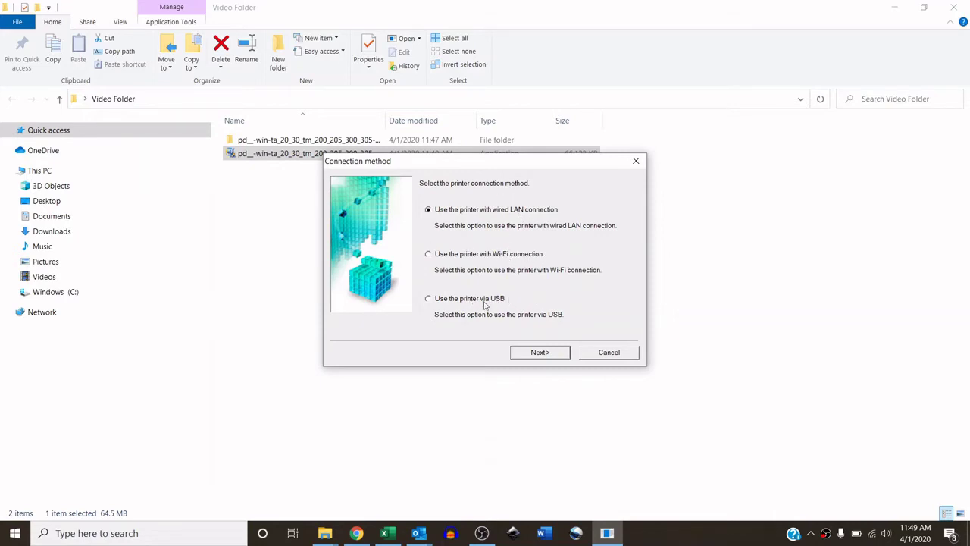
Accept the wired LAN connection method and deactivate the Windows firewall block for the setup software.
click(554, 359)
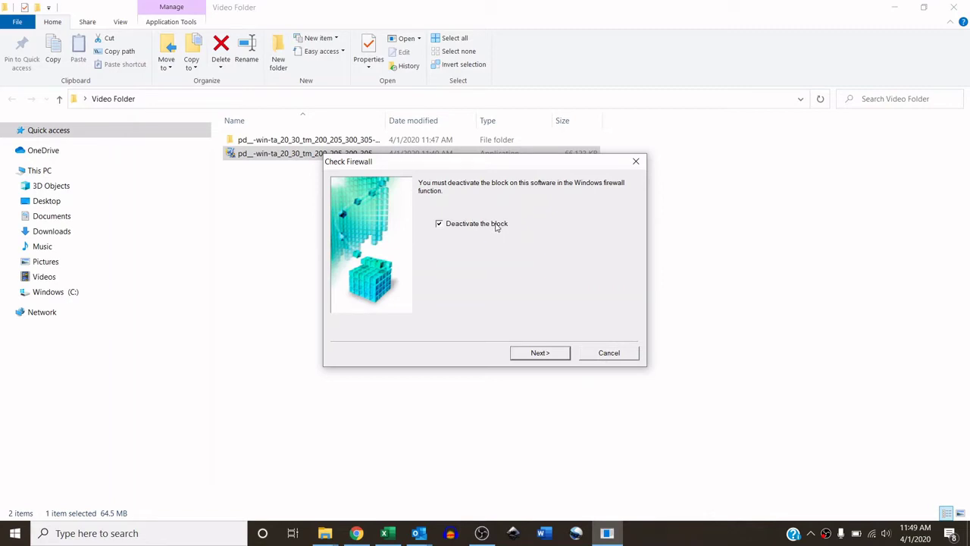
click(540, 355)
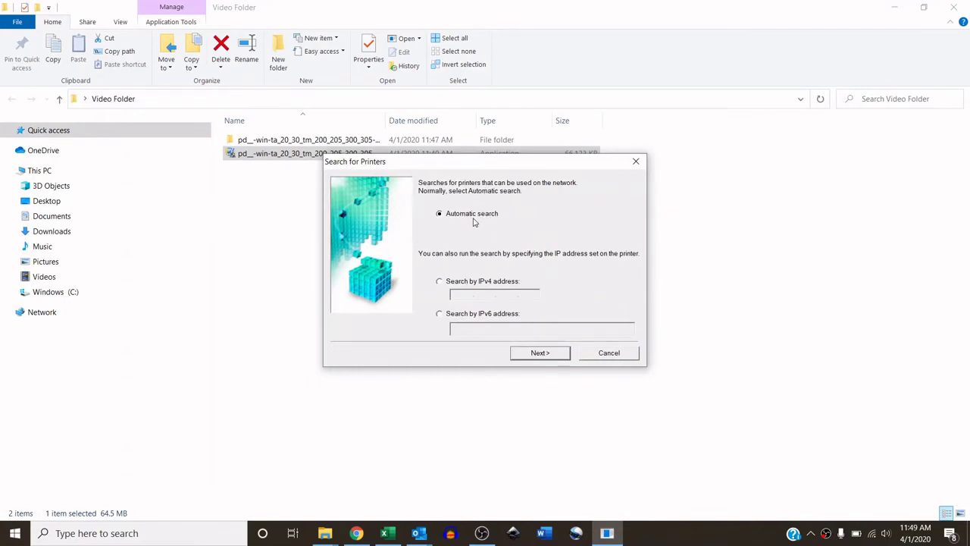
Search for the printer by its IPv4 address and complete the setup with the detected TM-305.
click(449, 283)
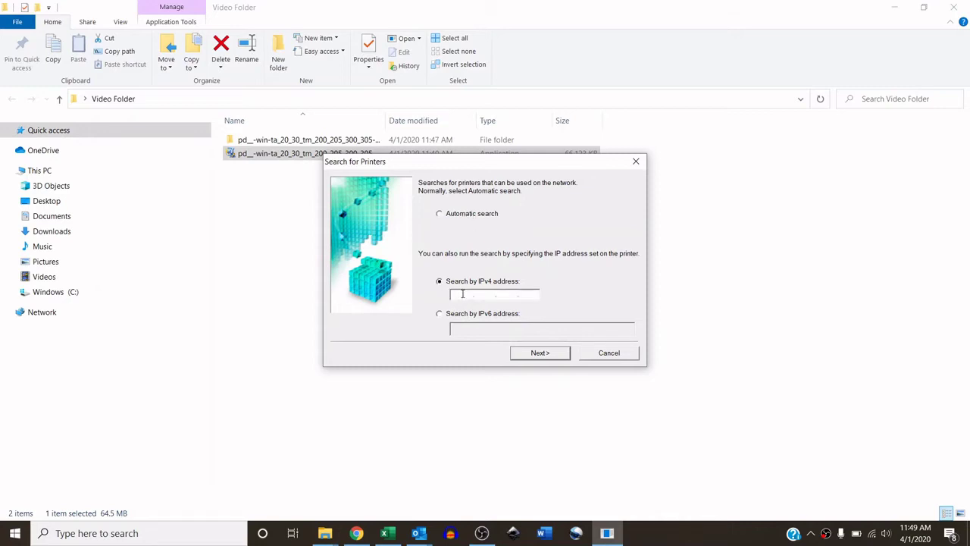
text(192166)
key(Tab)
click(526, 292)
click(540, 353)
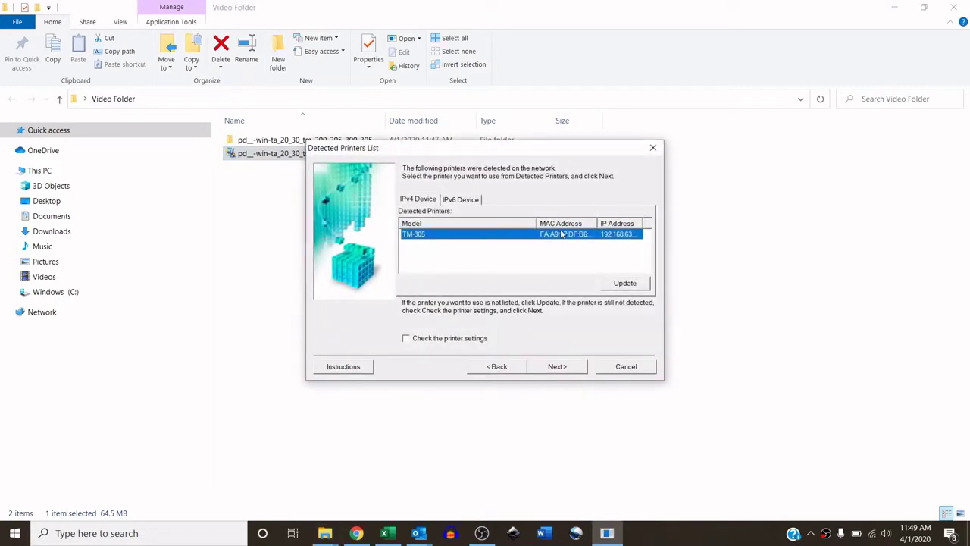
click(561, 366)
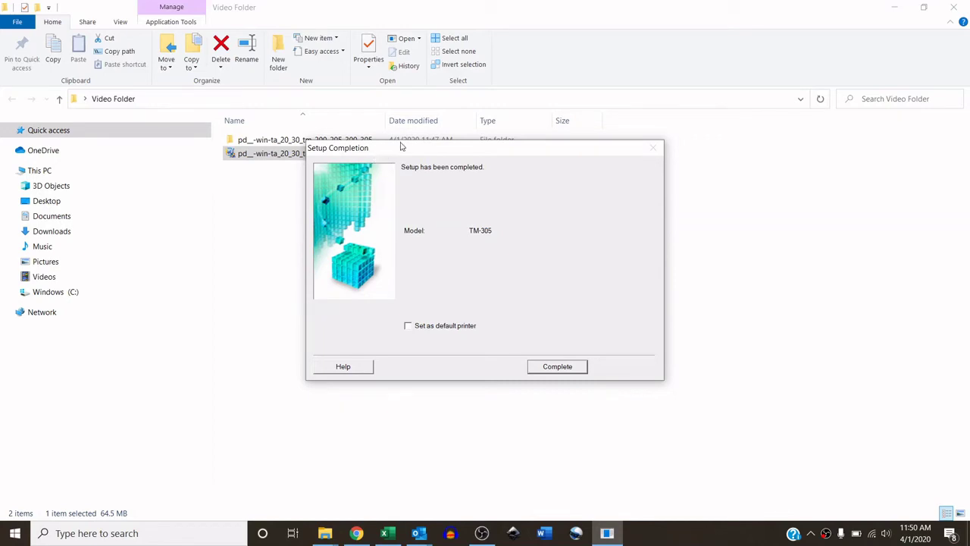
click(561, 367)
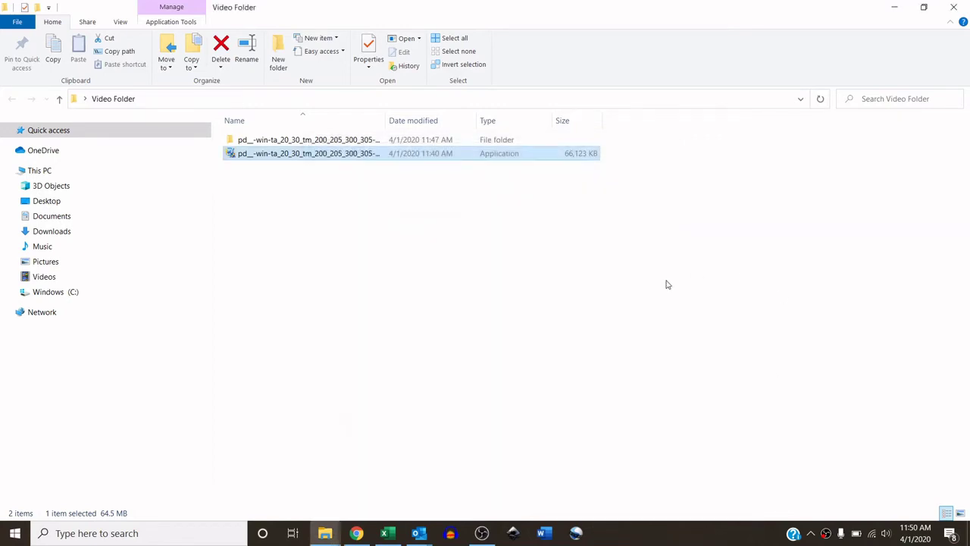
Open Control Panel through the Windows search and go to Devices and Printers.
click(197, 533)
text(control)
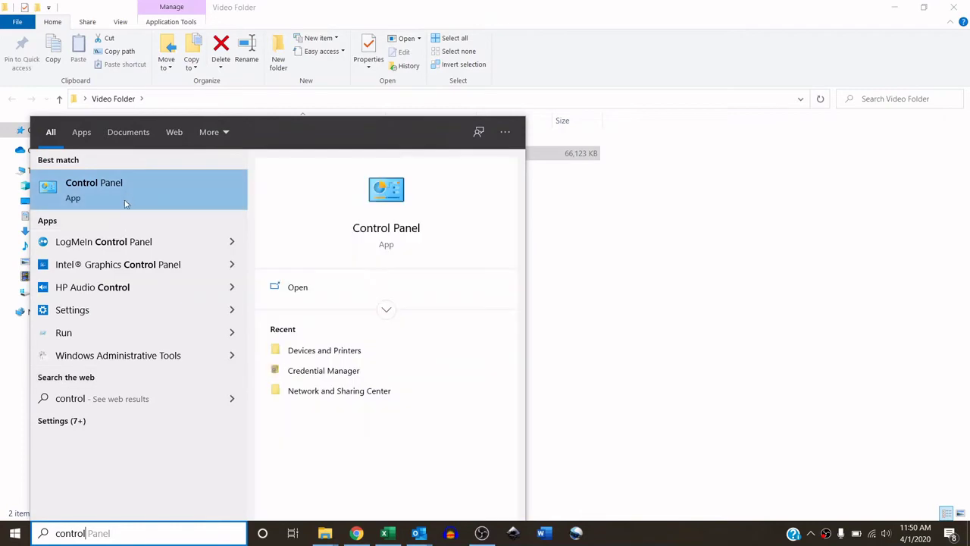
click(126, 195)
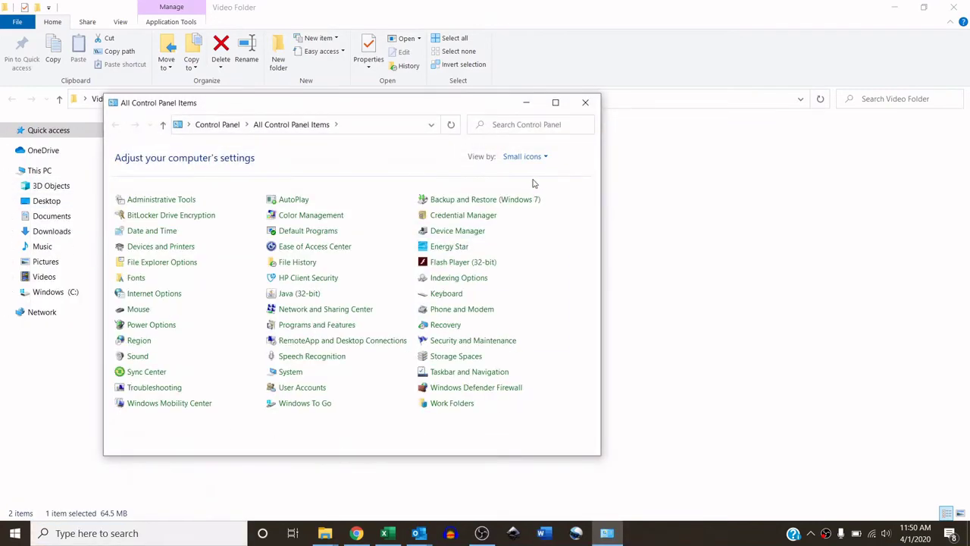
click(544, 158)
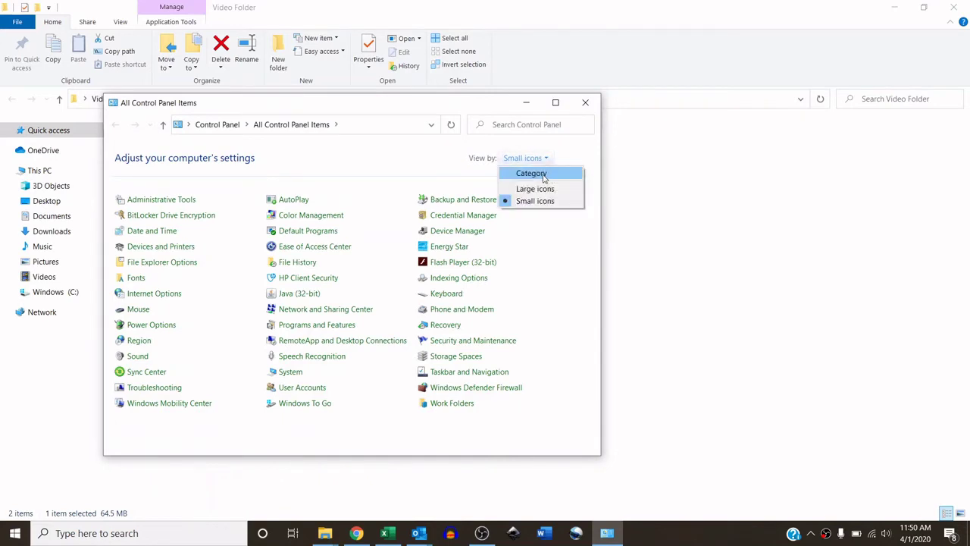
click(424, 164)
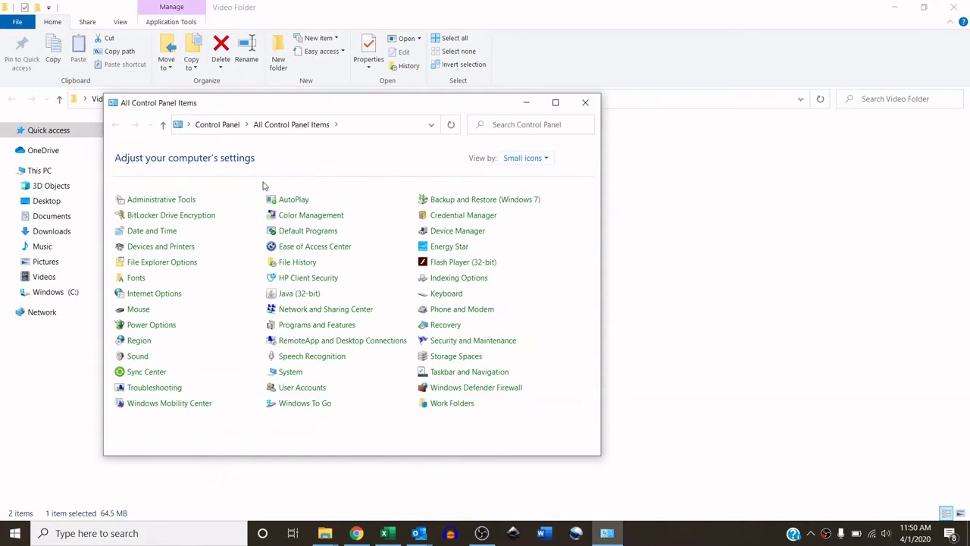
click(164, 252)
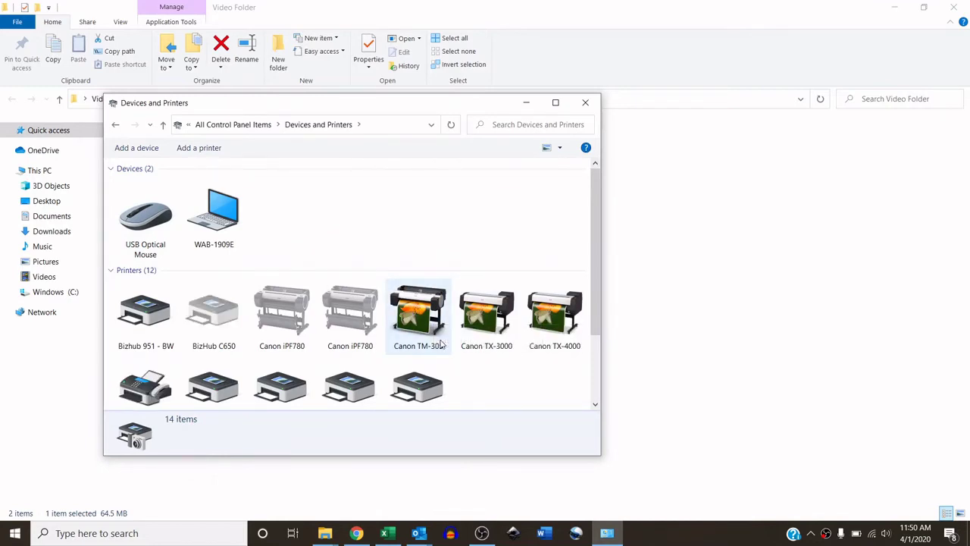
Open the printing preferences from the Canon TM-305's printer properties and move the dialog over the properties window.
right_click(432, 312)
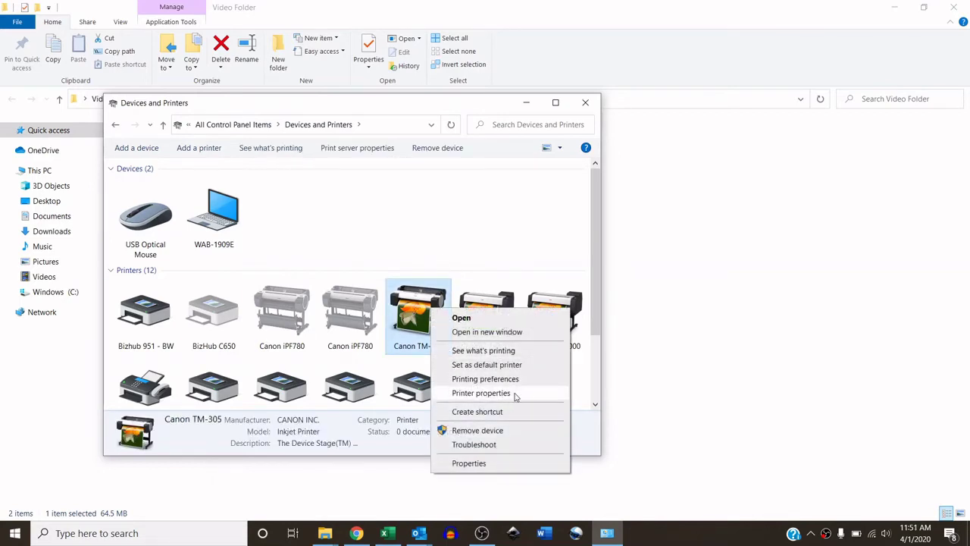
click(481, 392)
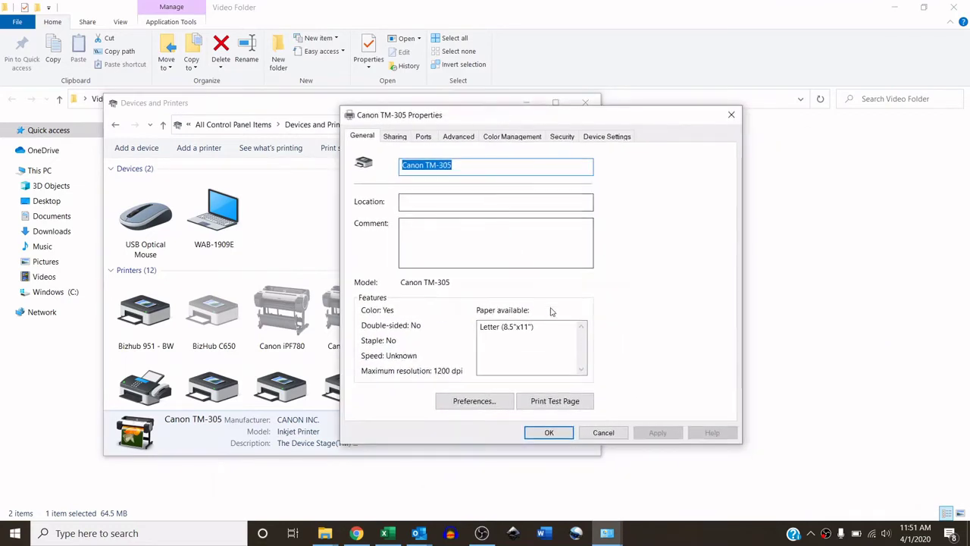
click(481, 404)
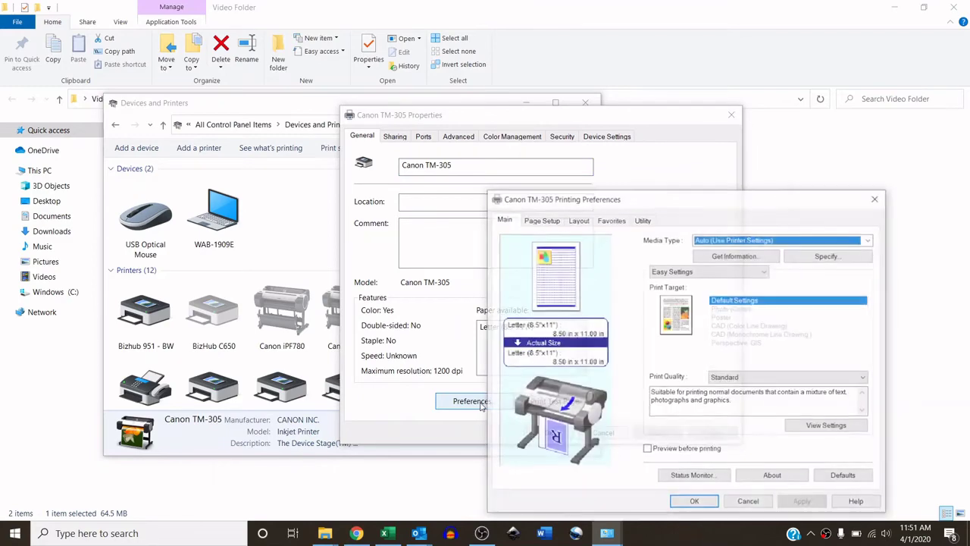
drag(733, 199, 581, 136)
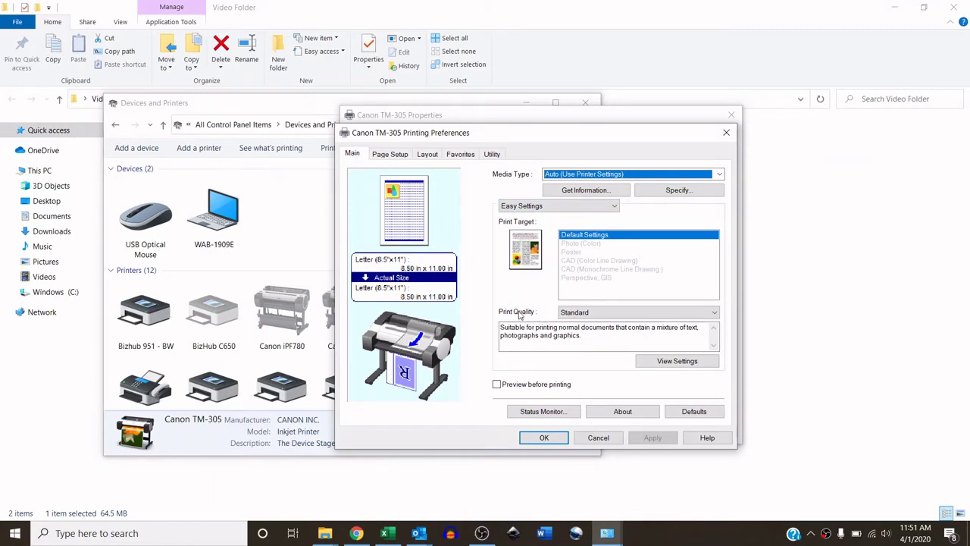
Set the Canon TM-305's default print quality to Fast.
click(595, 314)
click(589, 341)
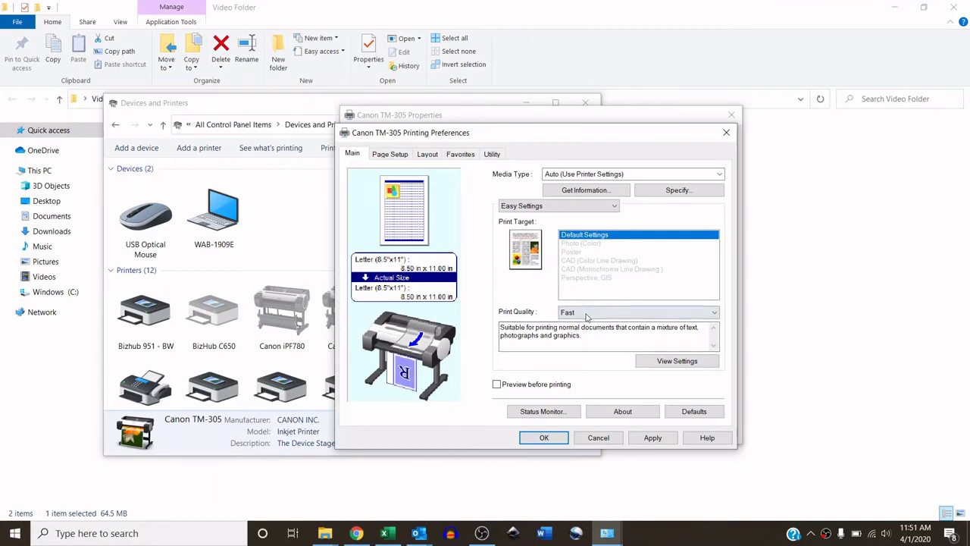
click(595, 312)
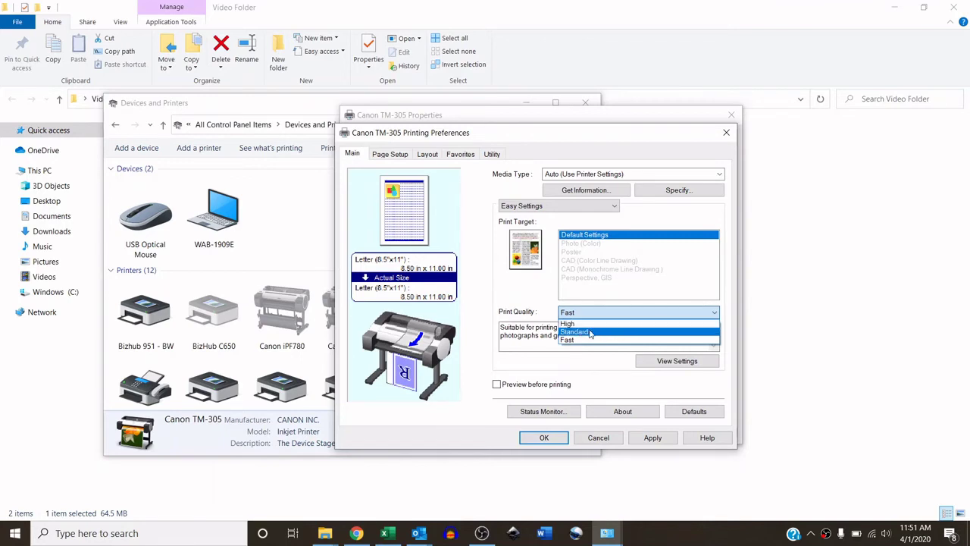
click(583, 332)
click(579, 311)
click(573, 340)
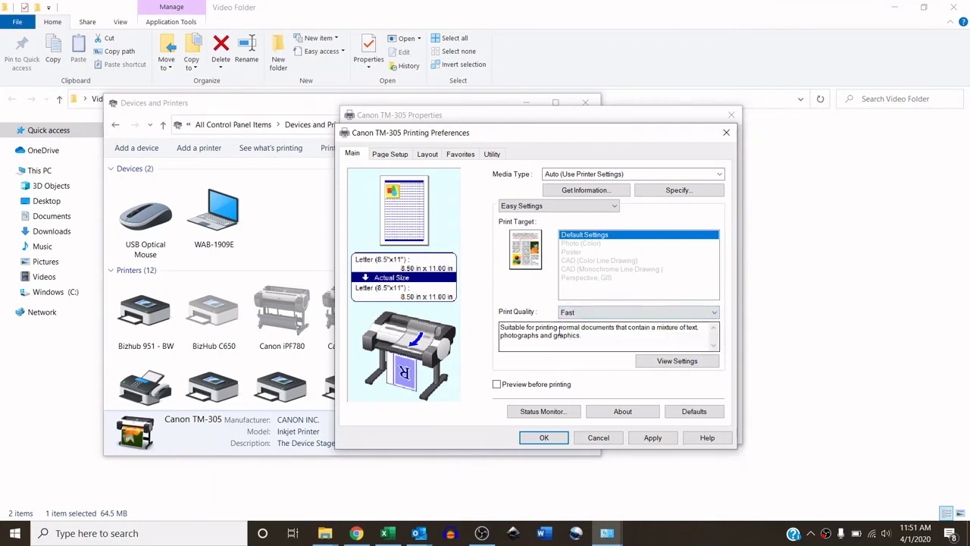
Set the Canon TM-305's default page size to 24"x36" (ARCH D) with landscape orientation.
click(394, 155)
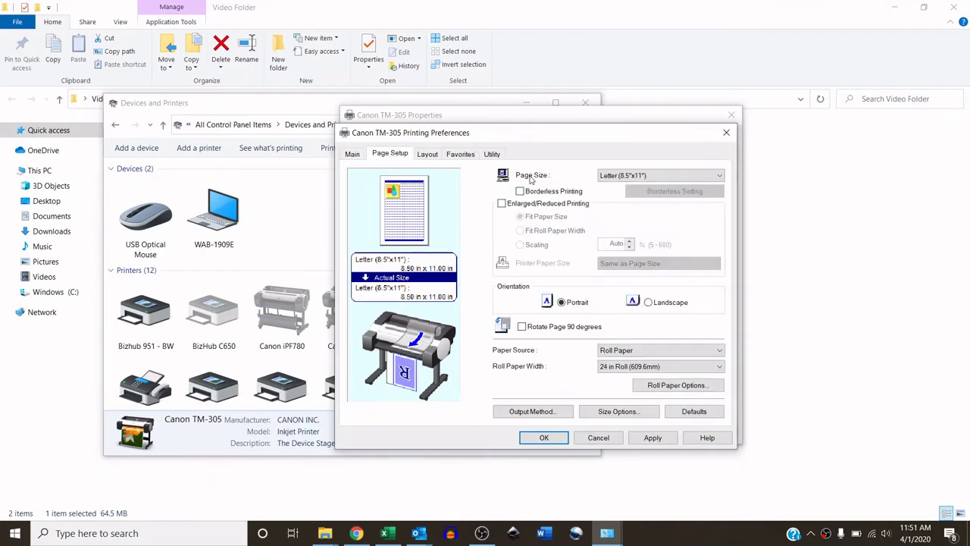
click(660, 175)
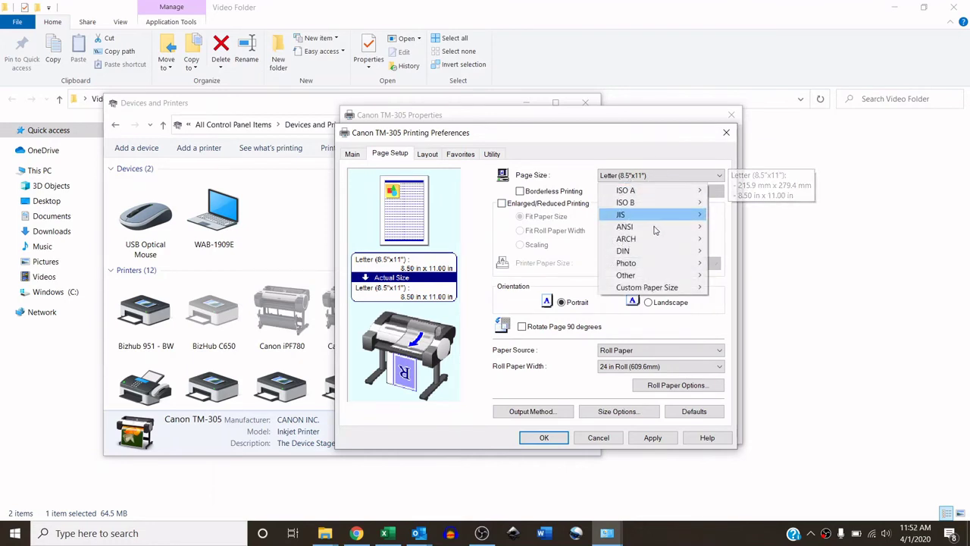
mouse_move(651, 238)
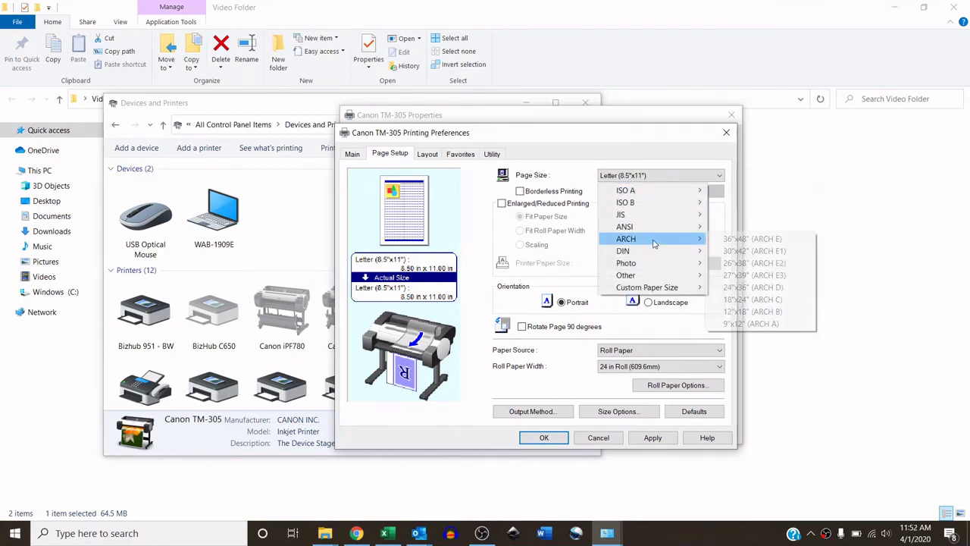
click(771, 288)
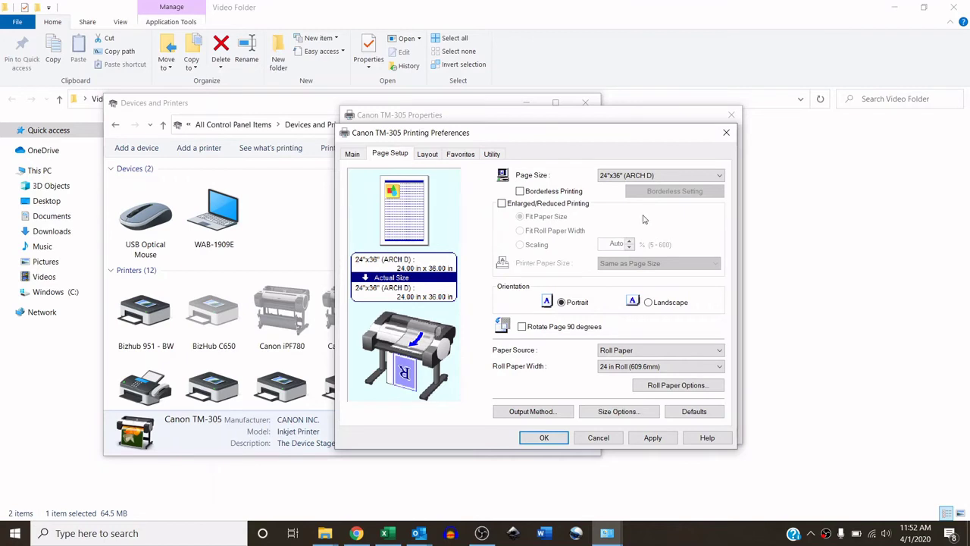
click(649, 303)
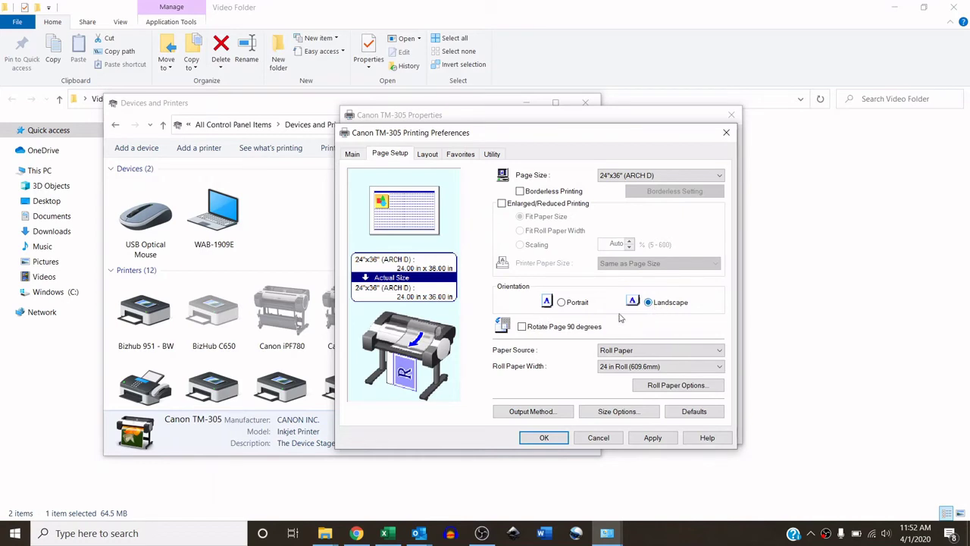
Enable the 90-degree page rotation and set the roll paper width to 36 in Roll (914.4mm).
click(522, 327)
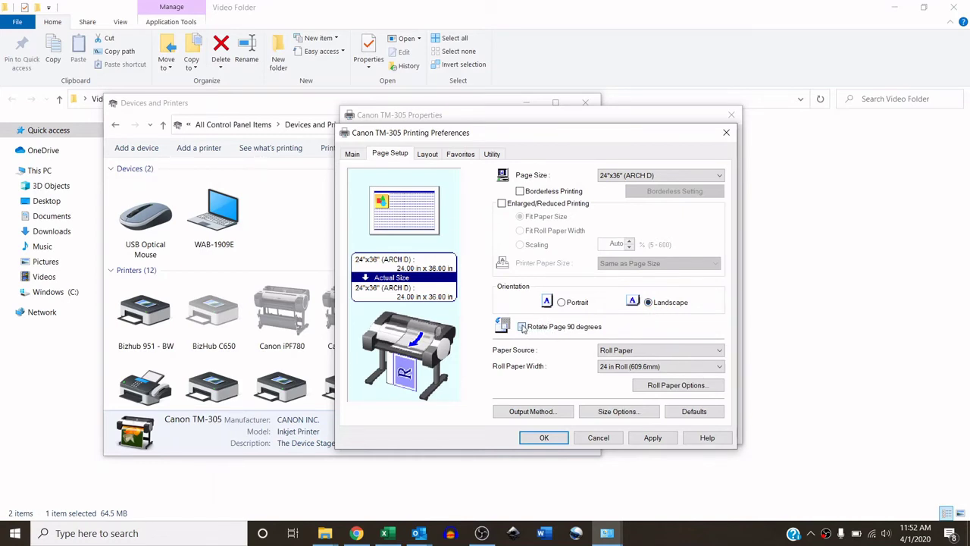
click(619, 367)
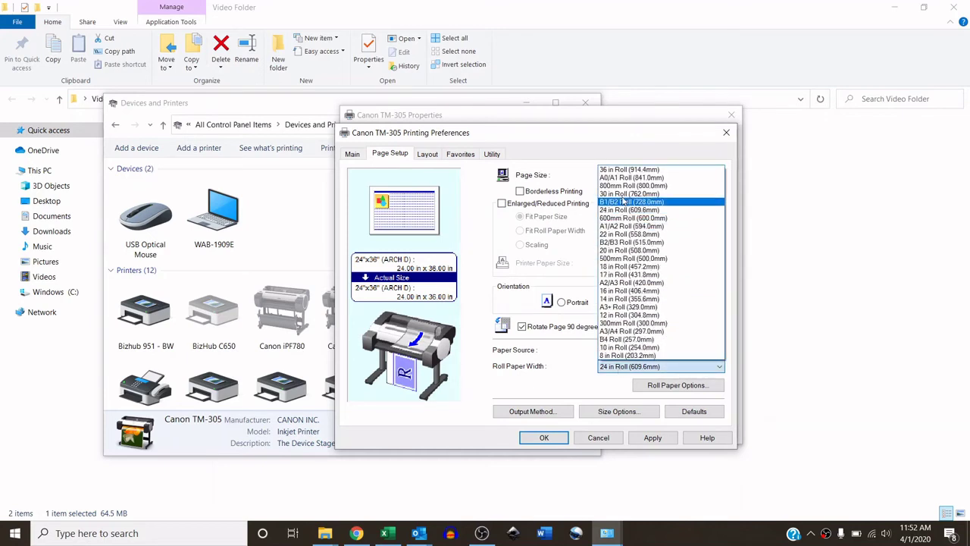
click(640, 171)
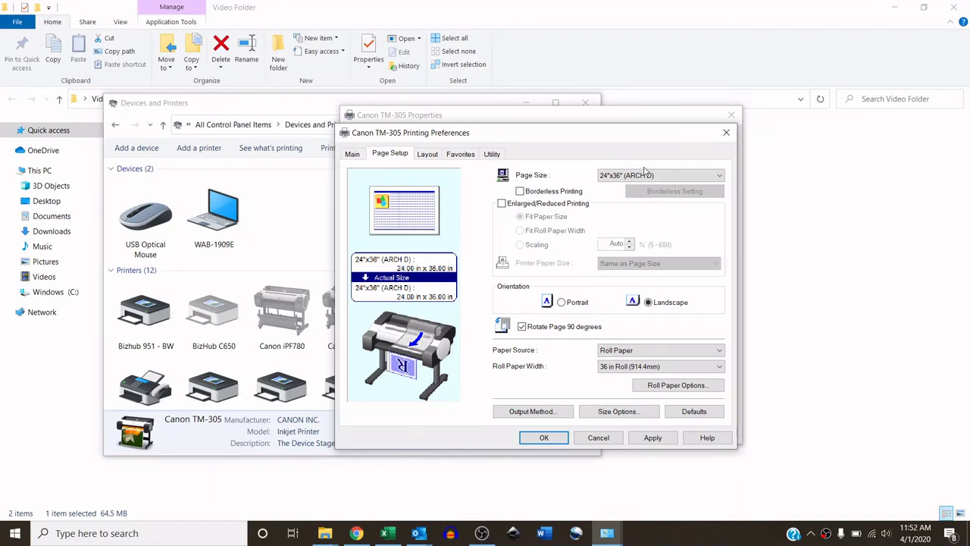
Apply the printing preferences and close both the preferences and the printer properties with OK.
click(657, 438)
click(544, 437)
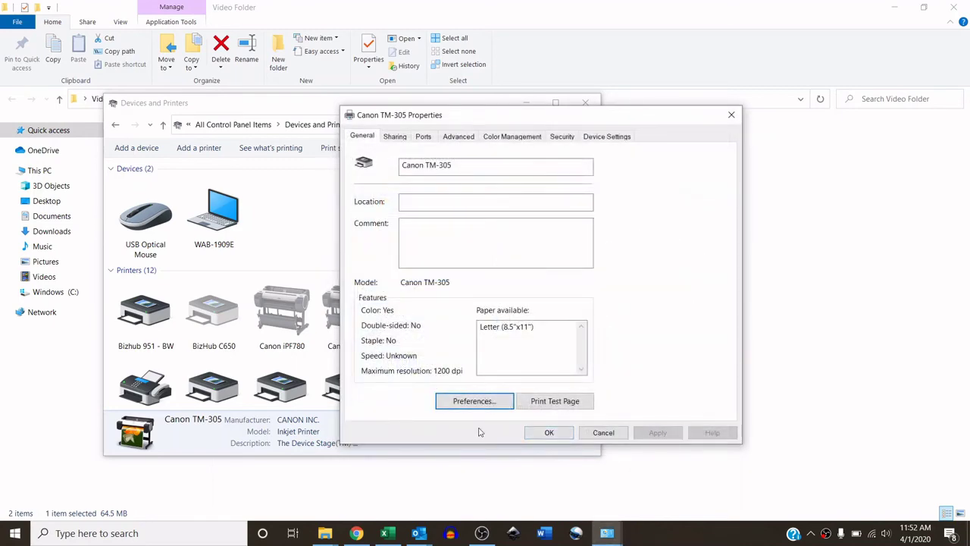
click(557, 434)
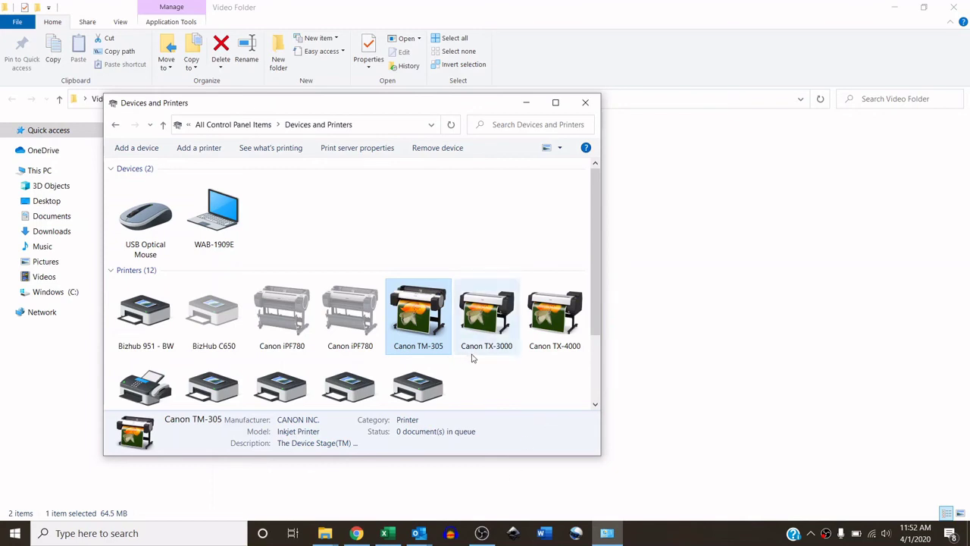
Reopen the Canon TM-305's printing preferences directly from the printer, check the print quality and page setup defaults, and close the dialog.
right_click(419, 308)
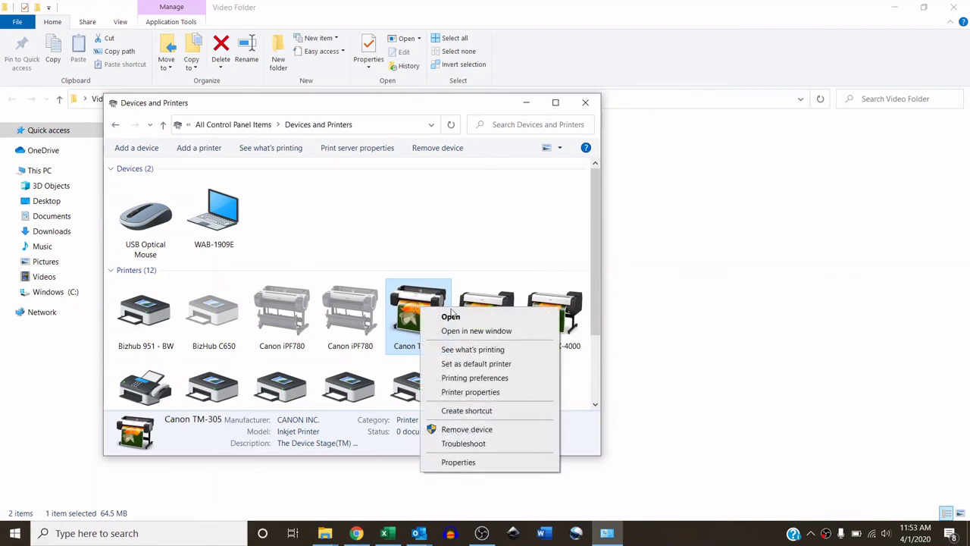
click(512, 379)
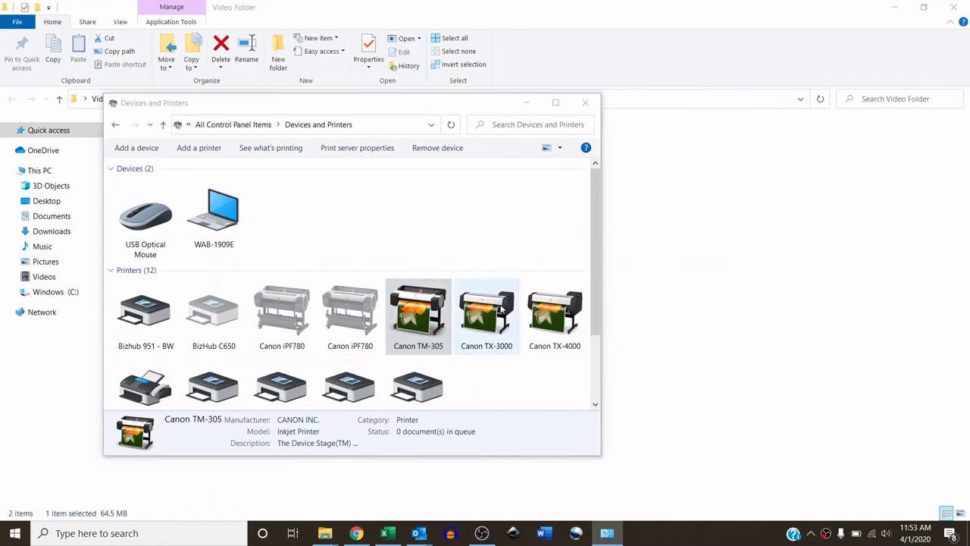
drag(745, 201, 464, 132)
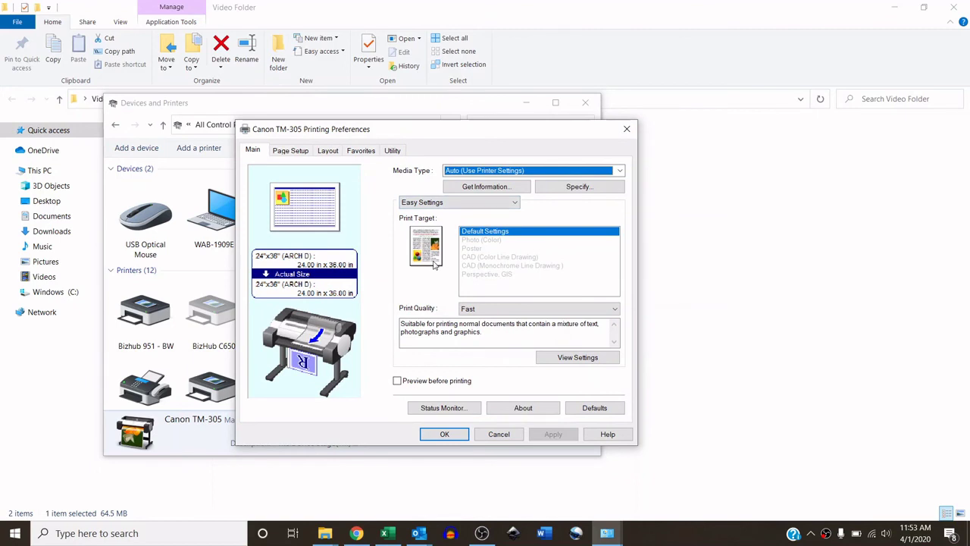
click(459, 308)
click(476, 317)
click(292, 152)
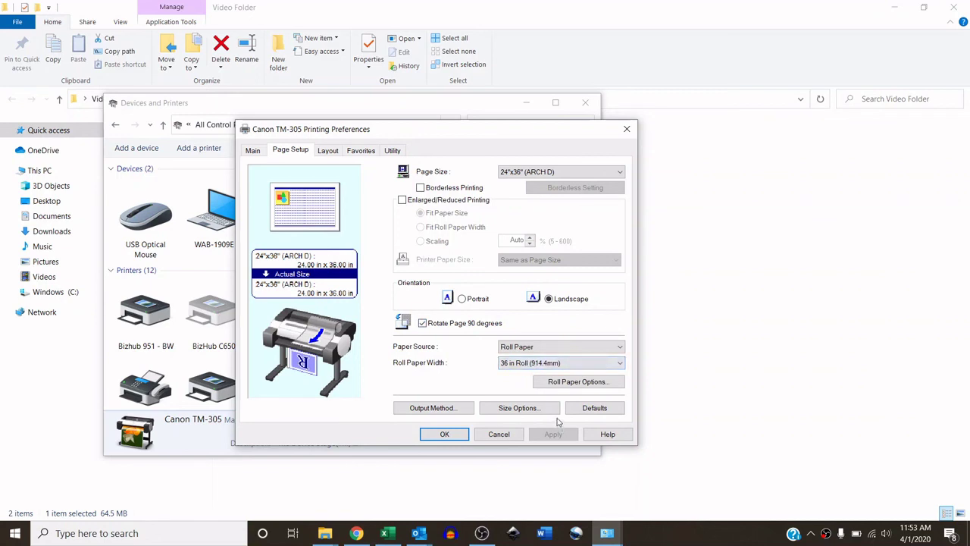
click(455, 434)
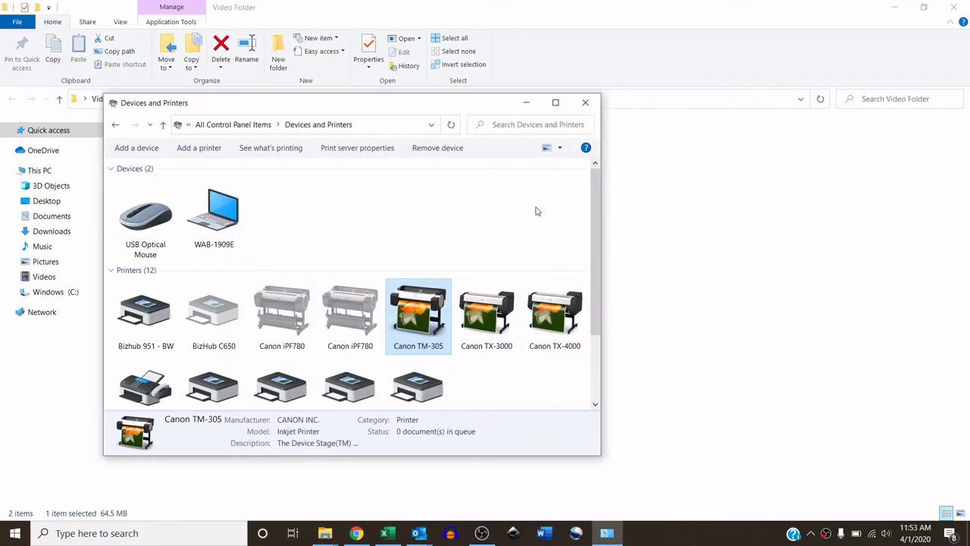